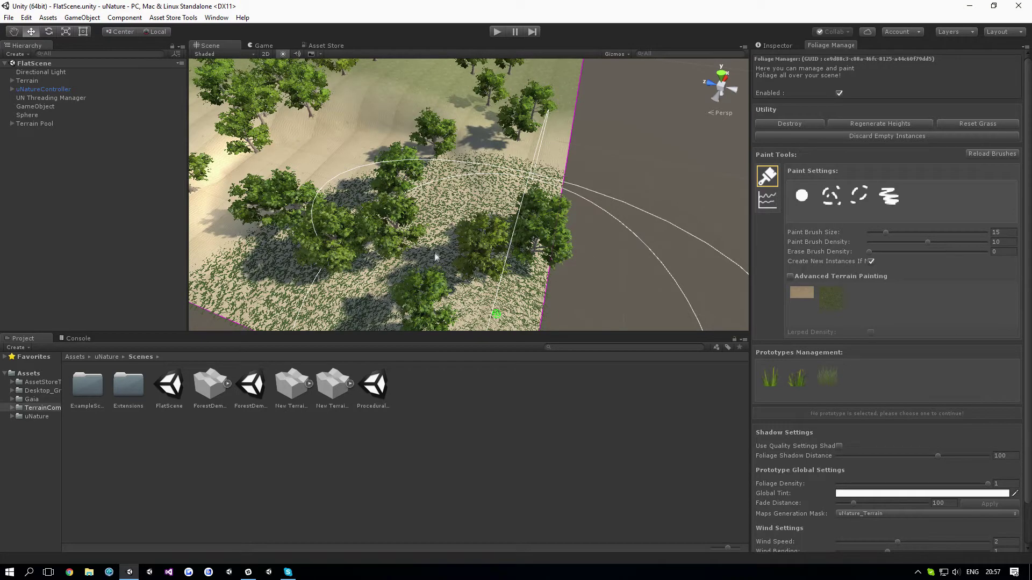
Step: Select the Grass_1(45) prototype and set its Max Generatable Density to 20
{"action": "right_click_drag", "start_coordinate": [392, 255], "coordinate": [425, 293]}
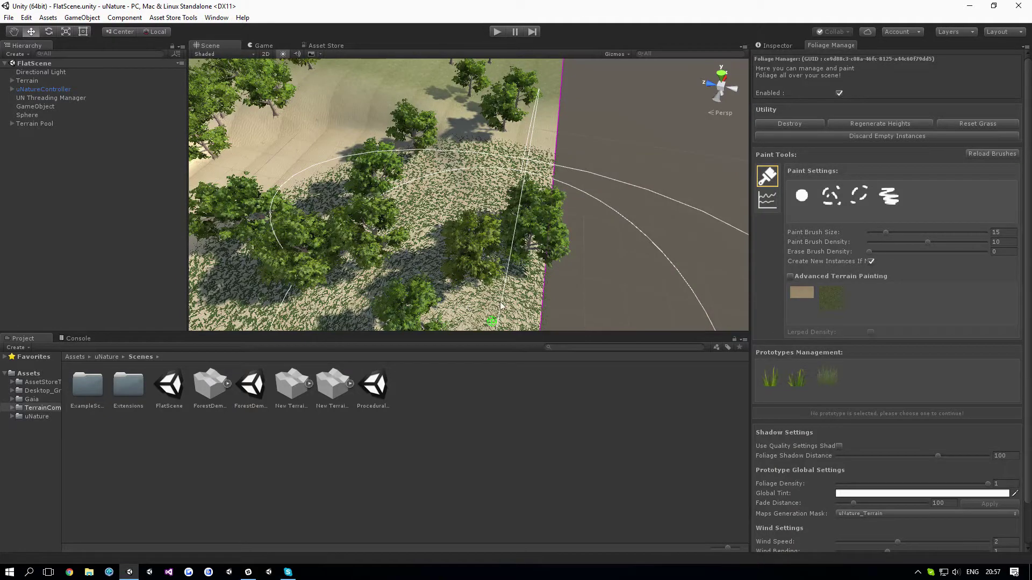
{"action": "mouse_move", "coordinate": [509, 302]}
{"action": "right_mouse_down"}
{"action": "mouse_move", "coordinate": [474, 282]}
{"action": "mouse_move", "coordinate": [563, 326]}
{"action": "mouse_move", "coordinate": [430, 281]}
{"action": "mouse_move", "coordinate": [511, 225]}
{"action": "mouse_move", "coordinate": [599, 241]}
{"action": "mouse_move", "coordinate": [508, 234]}
{"action": "mouse_move", "coordinate": [612, 247]}
{"action": "mouse_move", "coordinate": [598, 250]}
{"action": "mouse_move", "coordinate": [664, 283]}
{"action": "right_mouse_up"}
{"action": "key", "text": "w"}
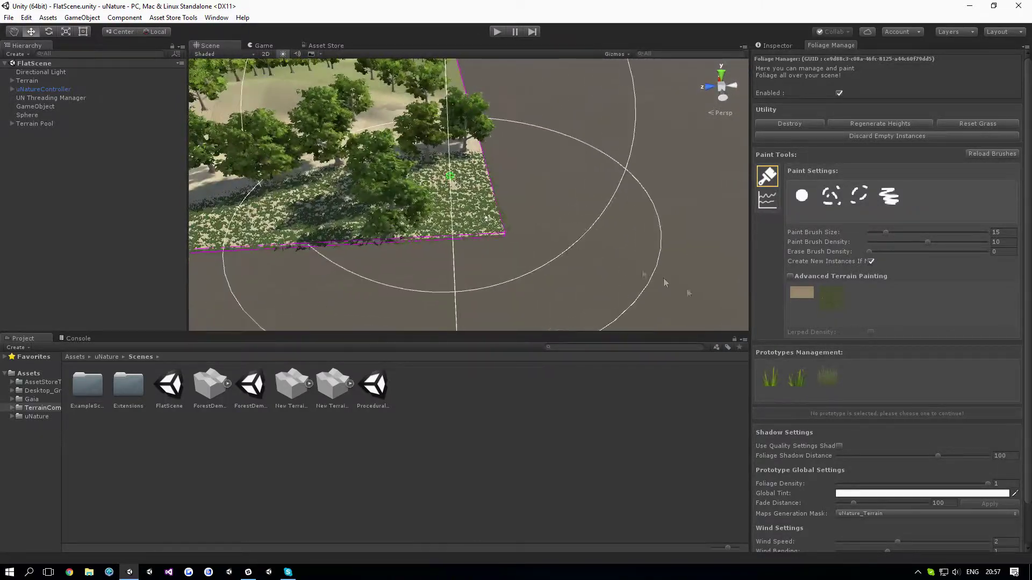
{"action": "left_click", "coordinate": [817, 376]}
{"action": "scroll", "coordinate": [847, 448], "scroll_direction": "down", "scroll_amount": 6}
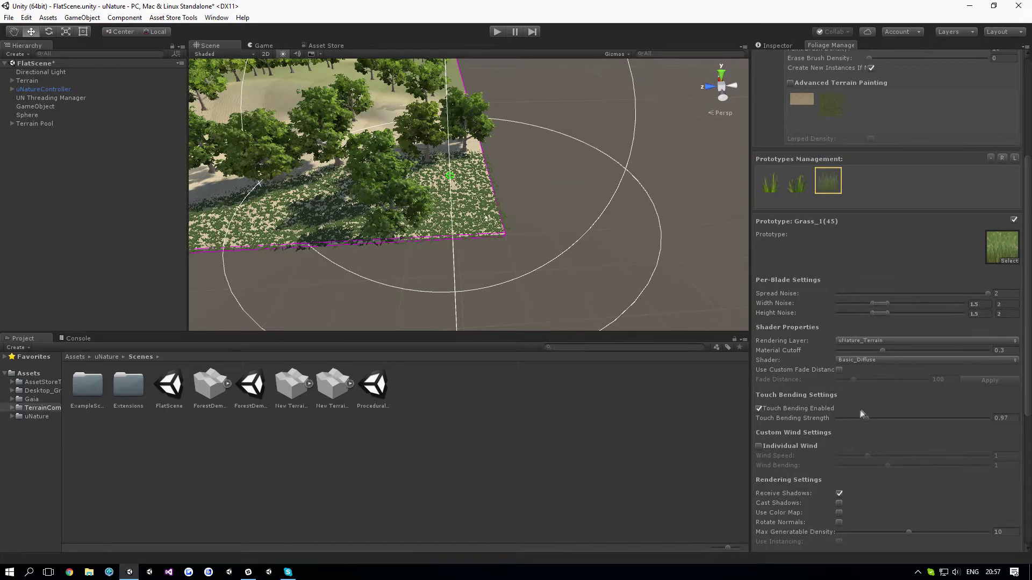
{"action": "scroll", "coordinate": [859, 414], "scroll_direction": "down", "scroll_amount": 3}
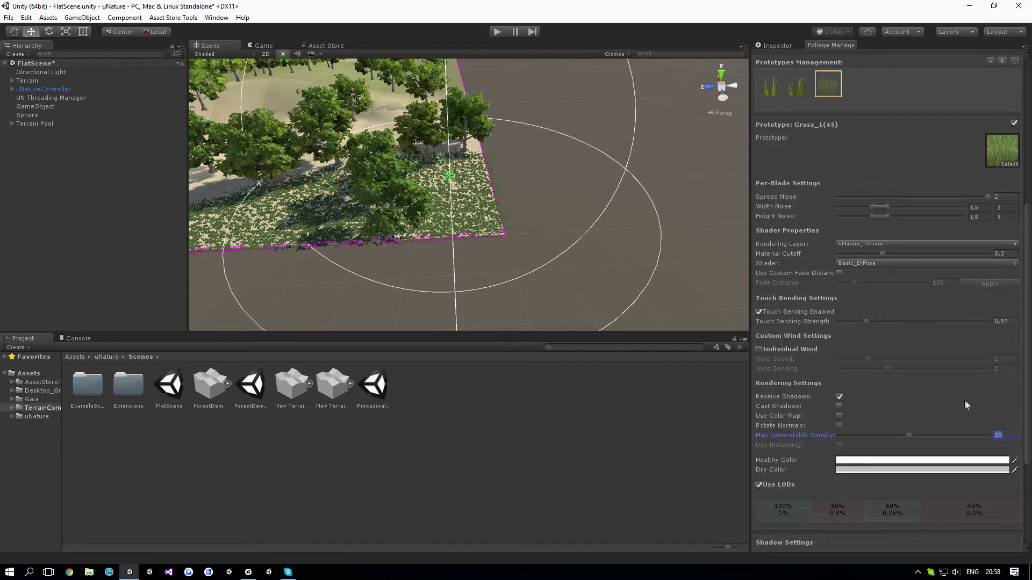
{"action": "type", "text": "20w"}
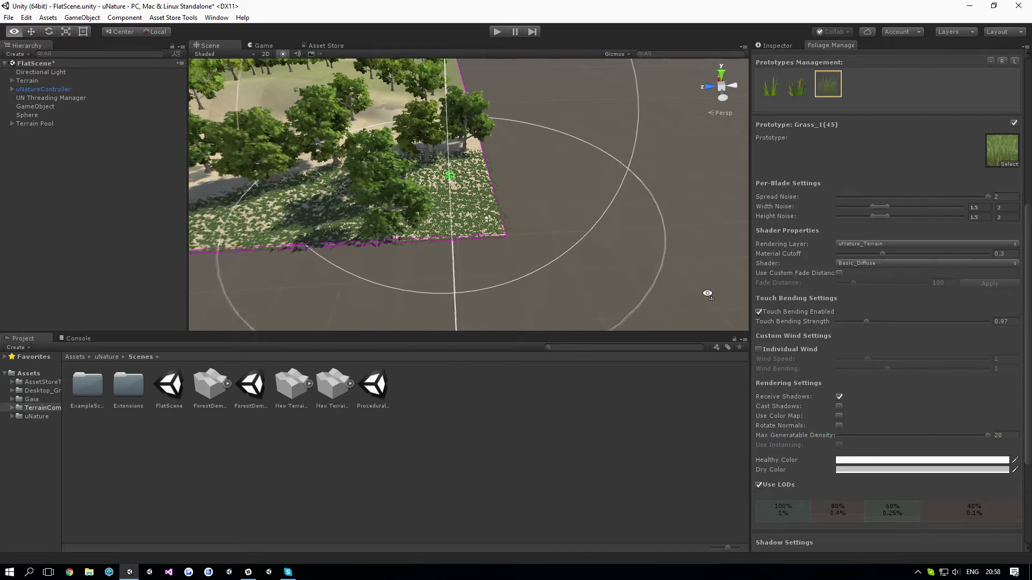
Step: Fly the scene camera back over the grass patch to inspect the denser growth
{"action": "right_click_drag", "start_coordinate": [707, 294], "coordinate": [653, 289]}
{"action": "key", "text": "s"}
{"action": "scroll", "coordinate": [860, 327], "scroll_direction": "up", "scroll_amount": 9}
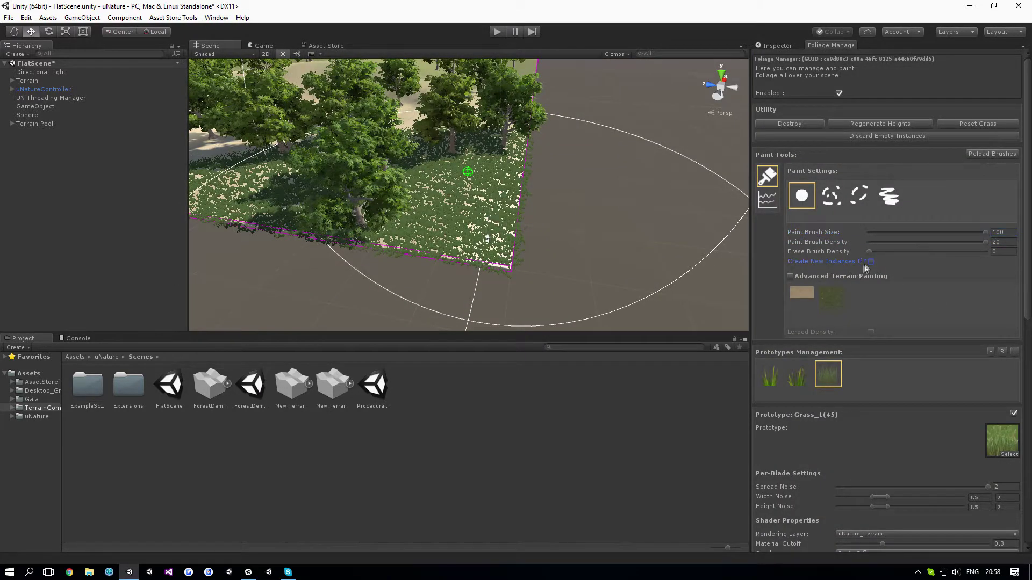
{"action": "key", "text": "s"}
{"action": "right_click_drag", "start_coordinate": [626, 211], "coordinate": [591, 203]}
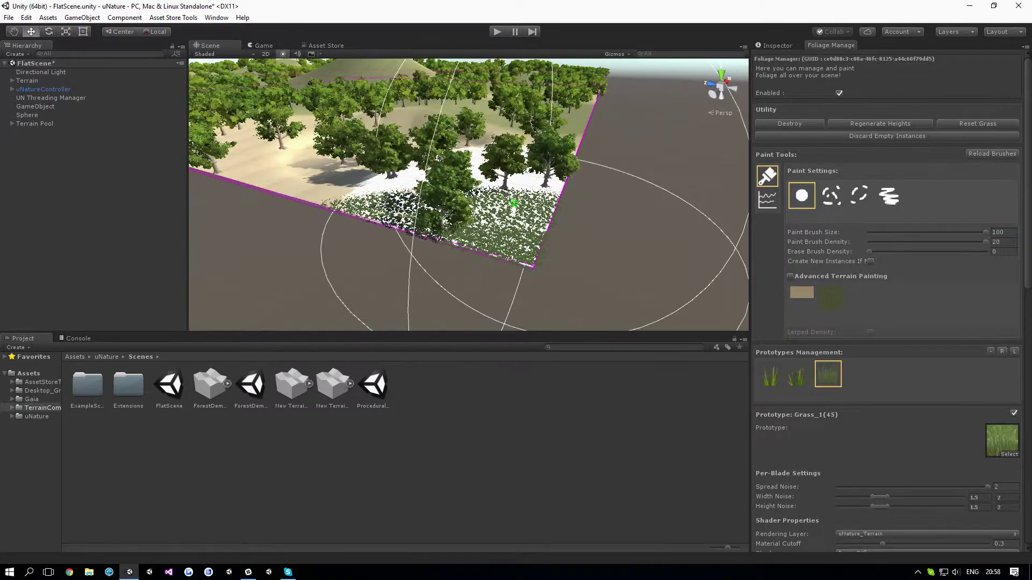
{"action": "right_click_drag", "start_coordinate": [301, 126], "coordinate": [245, 109]}
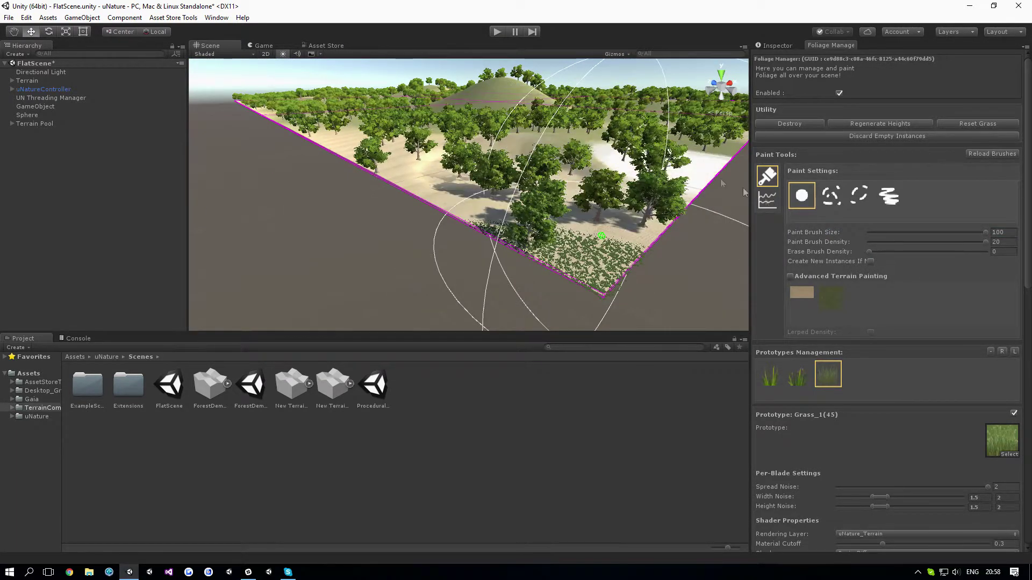
{"action": "left_click", "coordinate": [828, 375]}
{"action": "right_click_drag", "start_coordinate": [639, 240], "coordinate": [654, 219]}
Step: Select the Grass_1(45) prototype and fly the scene camera around the grass patch
{"action": "left_click", "coordinate": [828, 378]}
{"action": "scroll", "coordinate": [818, 419], "scroll_direction": "down", "scroll_amount": 10}
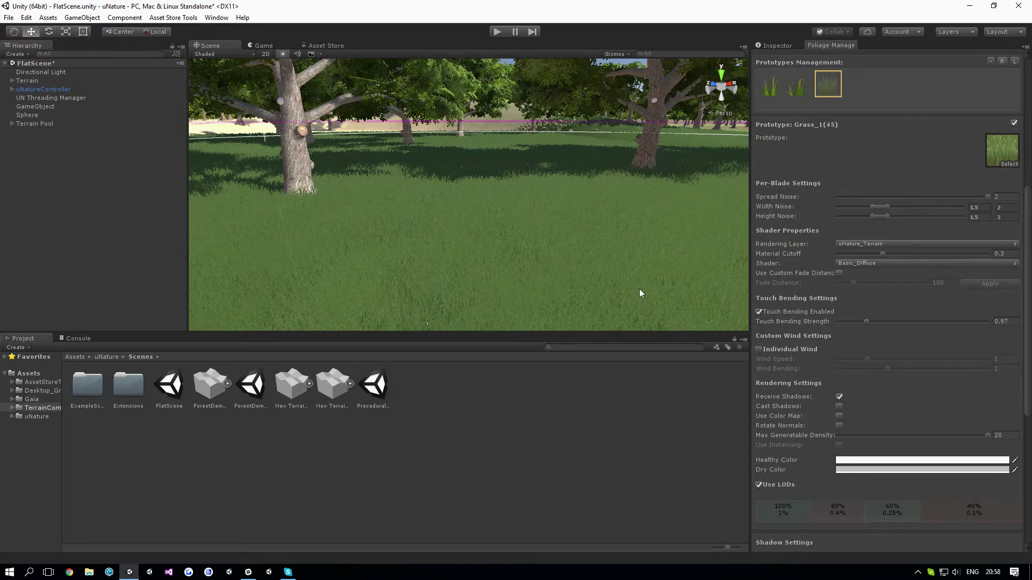
{"action": "right_click_drag", "start_coordinate": [640, 293], "coordinate": [640, 339]}
{"action": "key", "text": "s"}
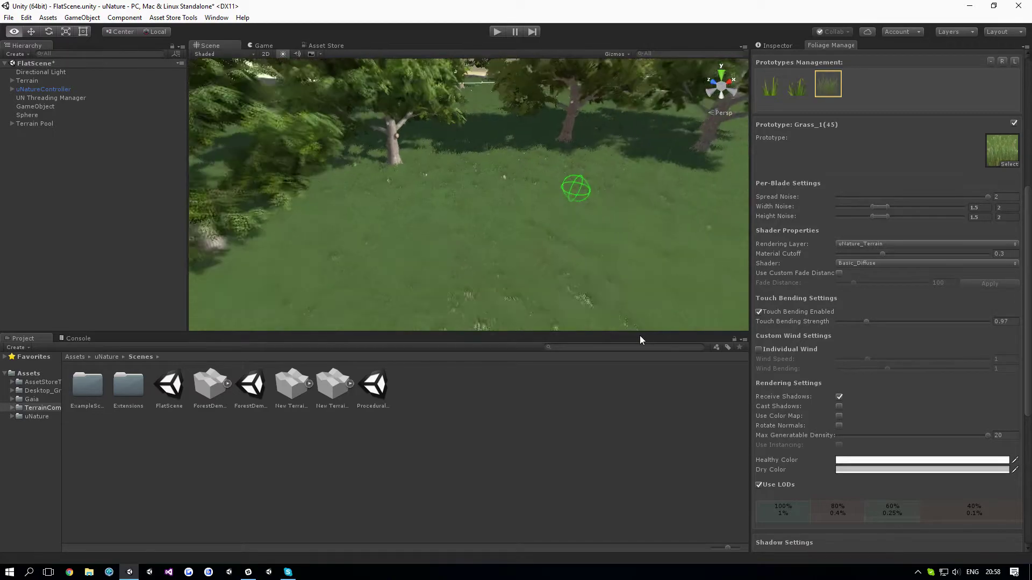
{"action": "mouse_move", "coordinate": [640, 337]}
{"action": "right_mouse_down"}
{"action": "mouse_move", "coordinate": [637, 296]}
{"action": "mouse_move", "coordinate": [639, 330]}
{"action": "right_mouse_up"}
{"action": "key", "text": "w"}
{"action": "key", "text": "s"}
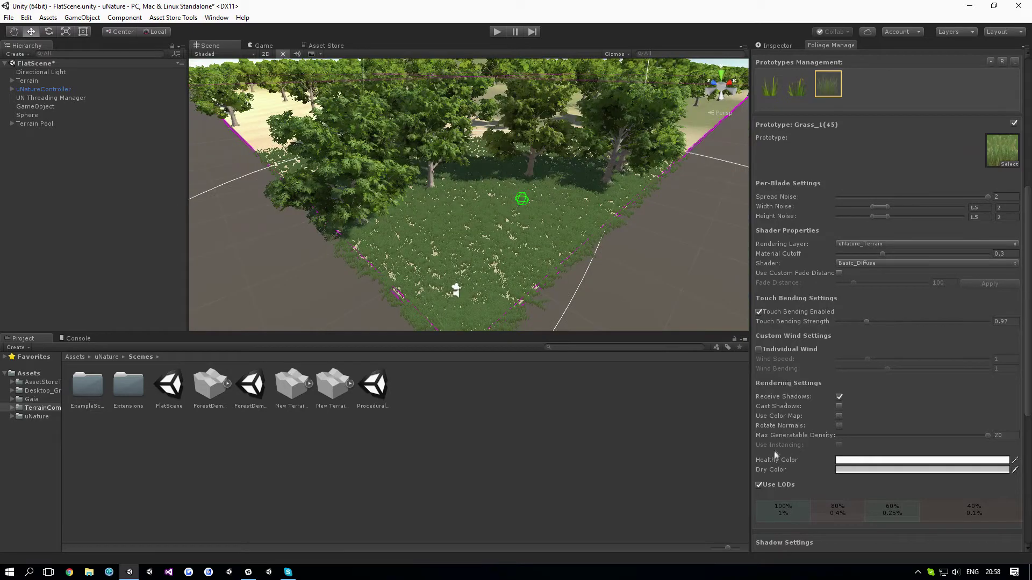
Step: Untick Use LODs for Grass_1 and start Play mode
{"action": "left_click", "coordinate": [758, 485]}
{"action": "right_click_drag", "start_coordinate": [648, 318], "coordinate": [588, 209]}
{"action": "left_click", "coordinate": [496, 33]}
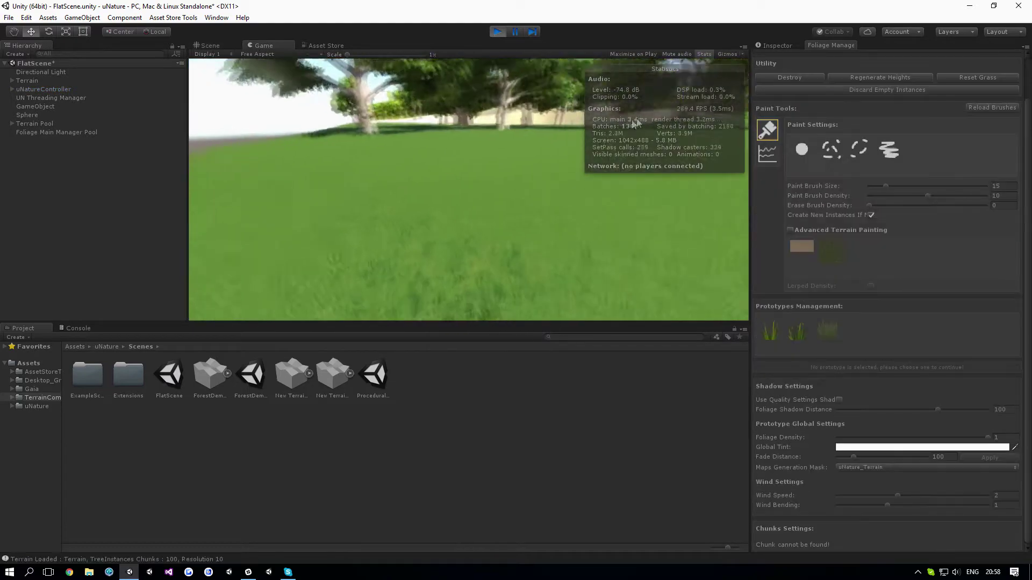
Step: Maximize the Game view to check FPS and vertex stats, then restore the layout
{"action": "right_click", "coordinate": [274, 46]}
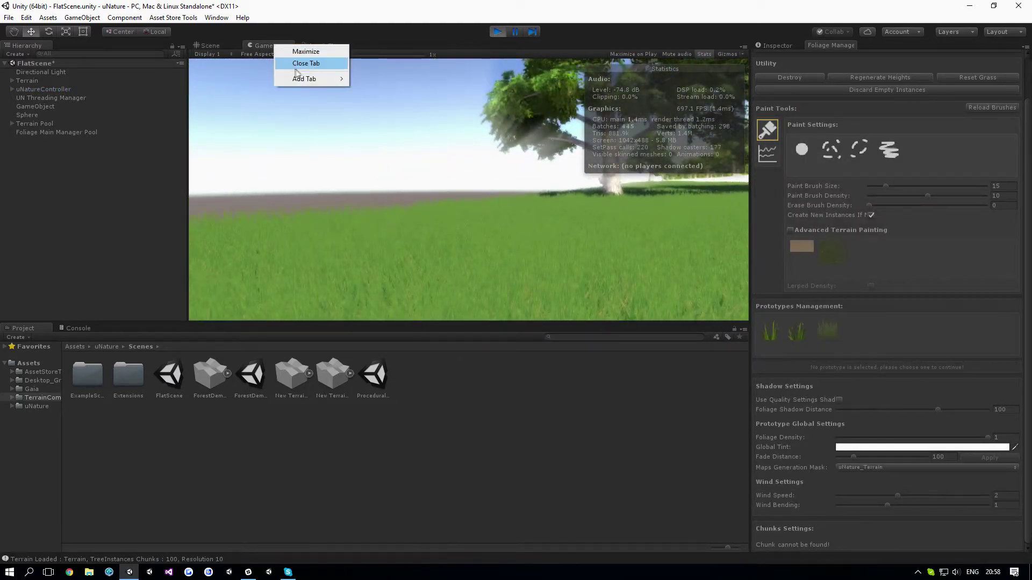
{"action": "left_click", "coordinate": [306, 51]}
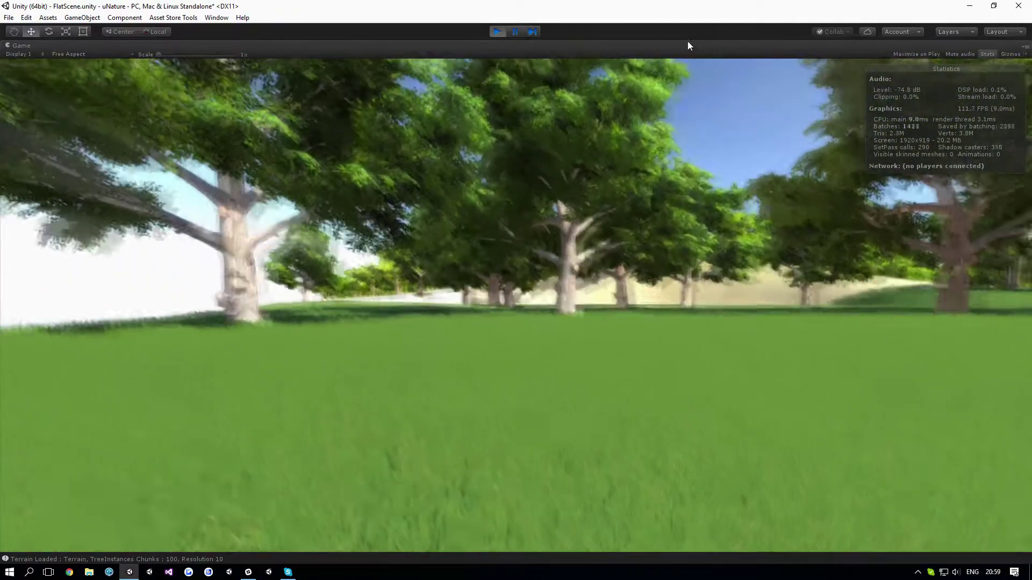
{"action": "right_click", "coordinate": [688, 46]}
{"action": "left_click", "coordinate": [712, 51]}
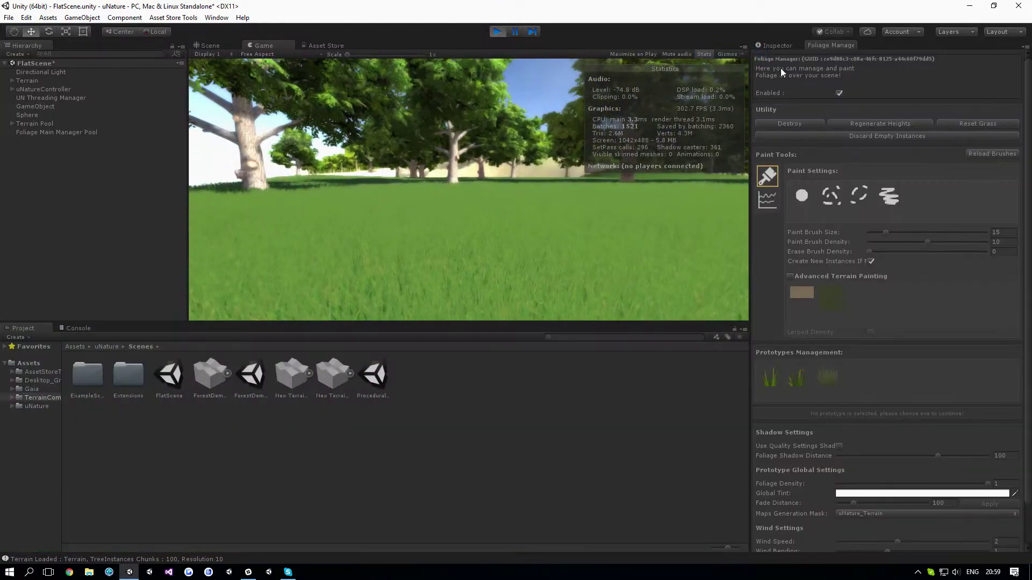
Step: Select Grass_1(45), move the game camera toward the trees, and restore the full editor layout
{"action": "left_click", "coordinate": [816, 377]}
{"action": "scroll", "coordinate": [839, 437], "scroll_direction": "down", "scroll_amount": 10}
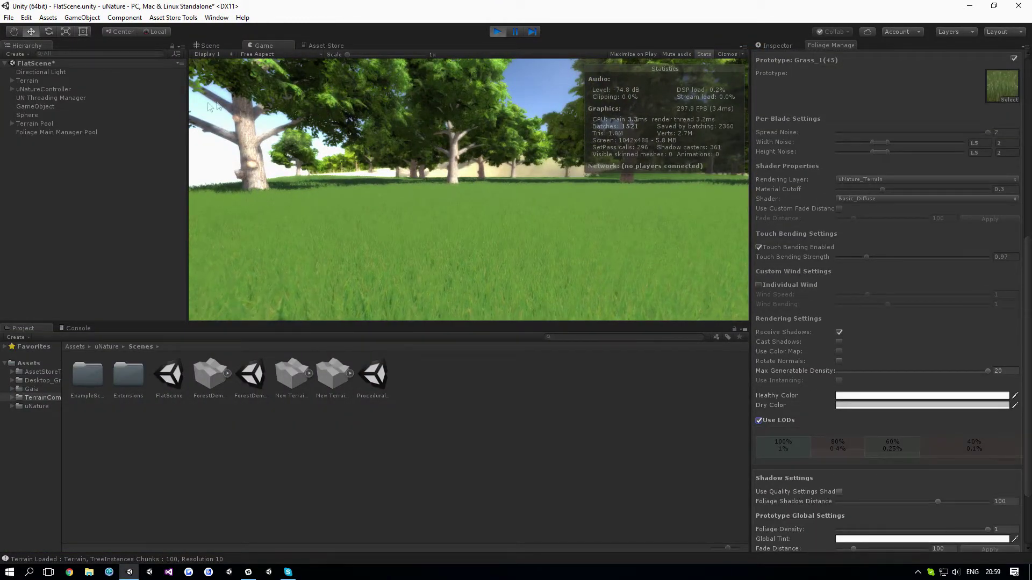
{"action": "right_click", "coordinate": [263, 45]}
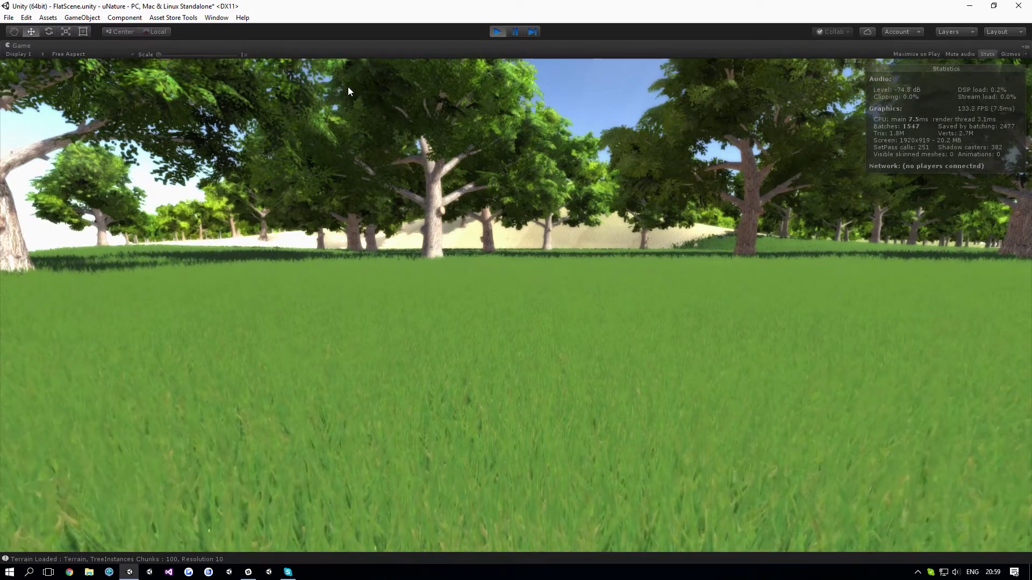
{"action": "key", "text": "w"}
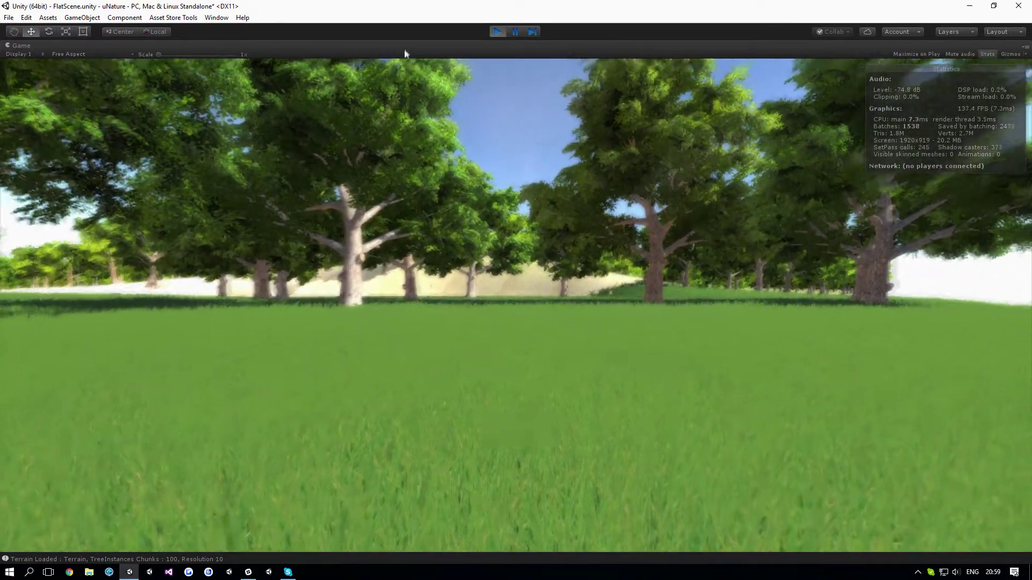
{"action": "right_click", "coordinate": [409, 46]}
{"action": "left_click", "coordinate": [423, 52]}
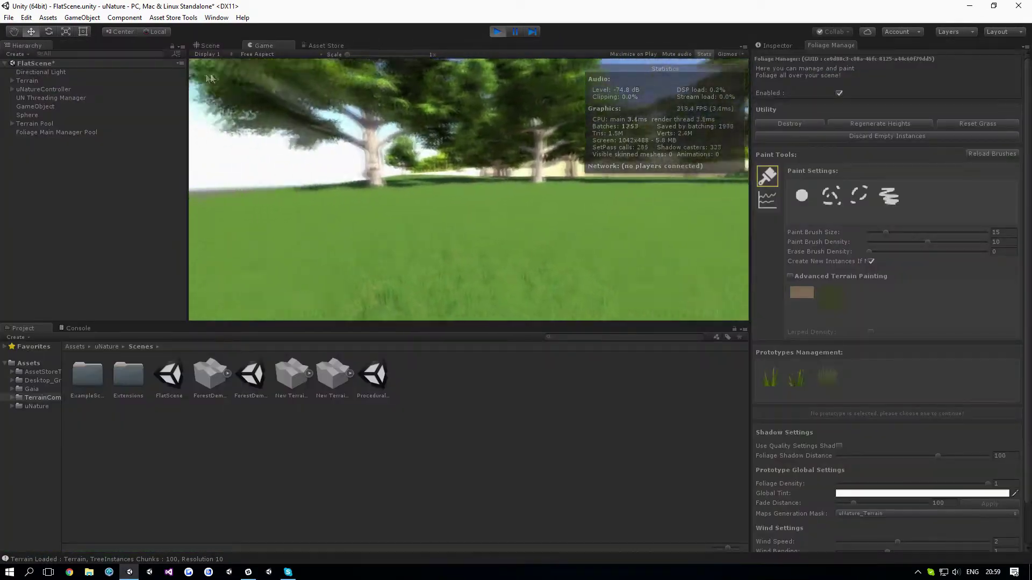
Step: Select Grass_1(45) and maximize the Game view to watch the stats over the dense grass
{"action": "left_click", "coordinate": [829, 375]}
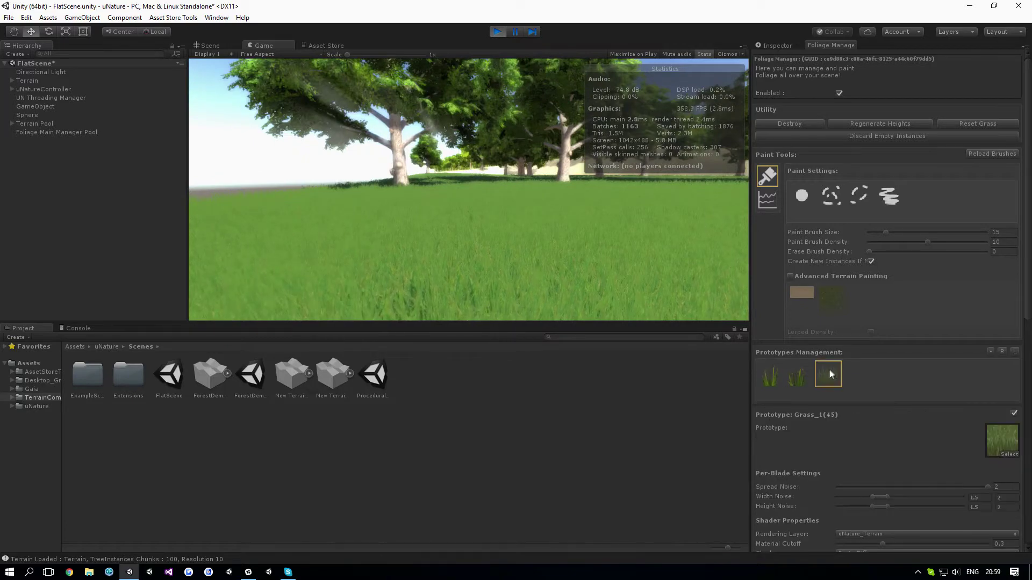
{"action": "scroll", "coordinate": [806, 419], "scroll_direction": "down", "scroll_amount": 10}
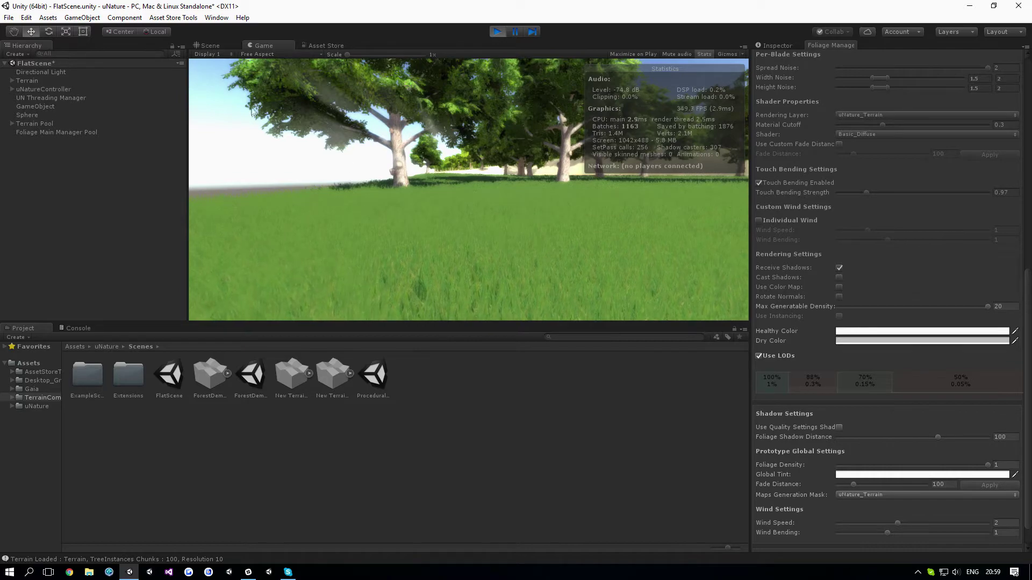
{"action": "right_click", "coordinate": [258, 48]}
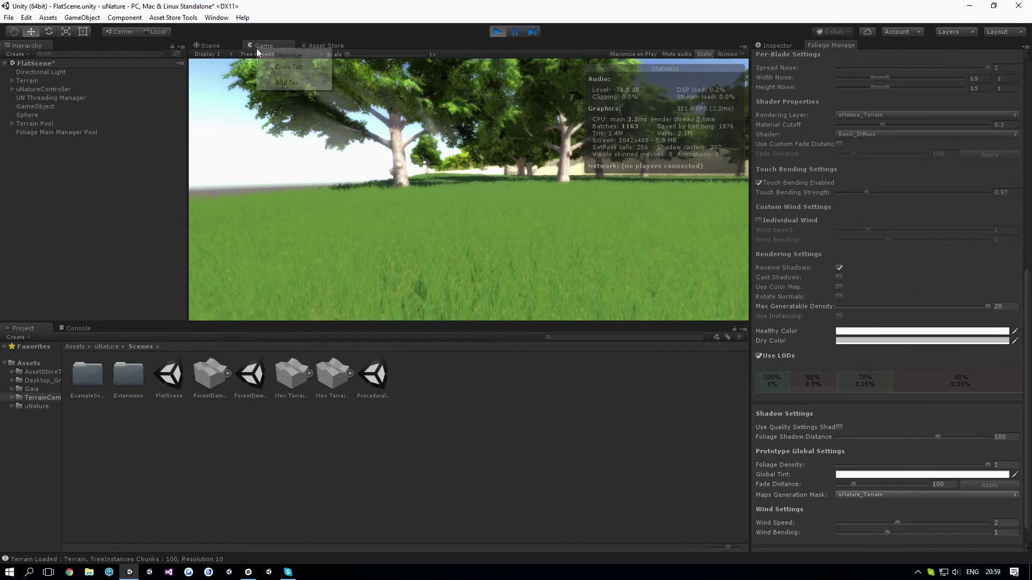
{"action": "left_click", "coordinate": [288, 55]}
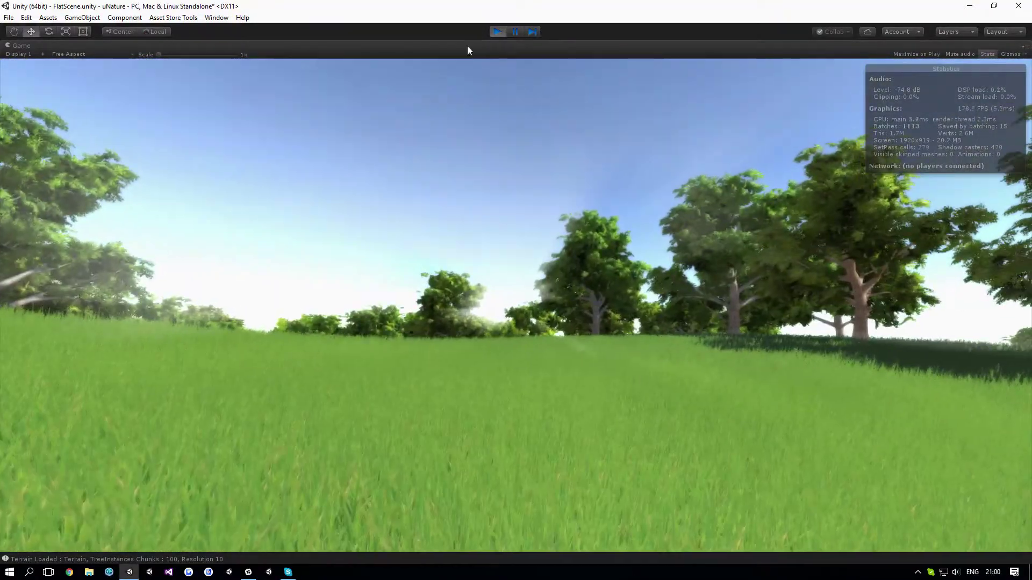
{"action": "right_click", "coordinate": [467, 47]}
Step: Switch the Game view between maximized and the normal editor layout
{"action": "left_click", "coordinate": [498, 52]}
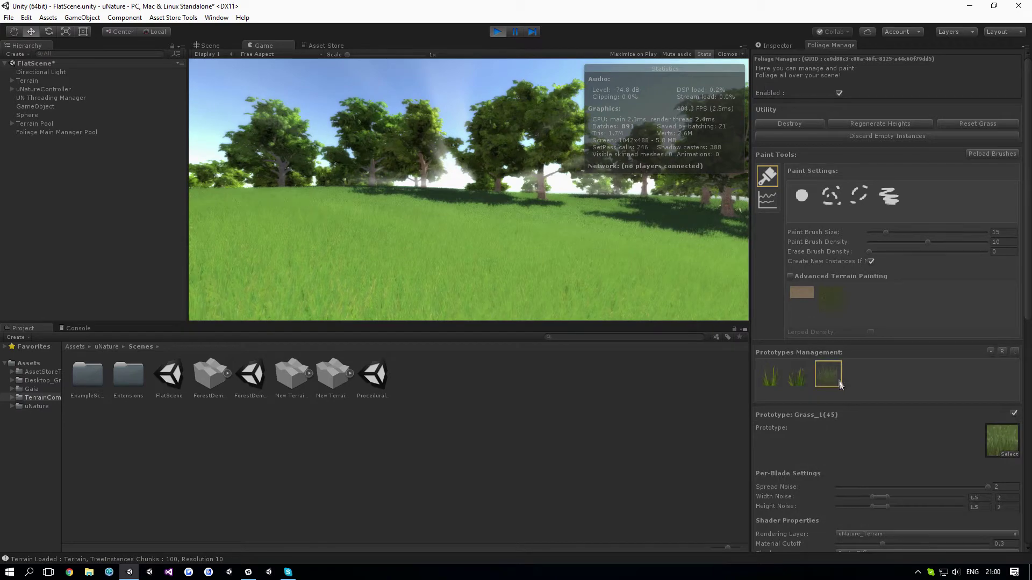
{"action": "scroll", "coordinate": [795, 409], "scroll_direction": "down", "scroll_amount": 10}
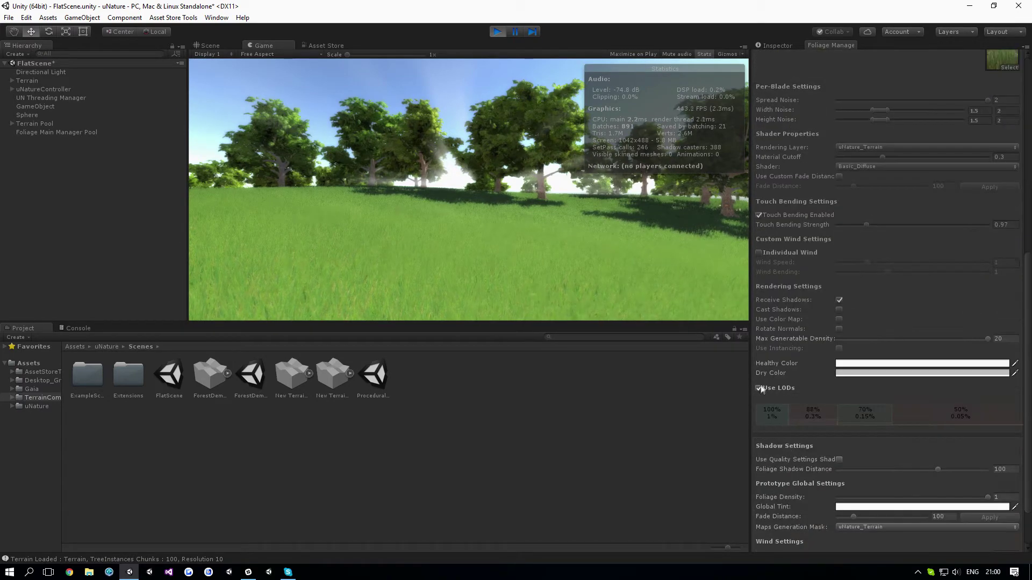
{"action": "right_click", "coordinate": [282, 50]}
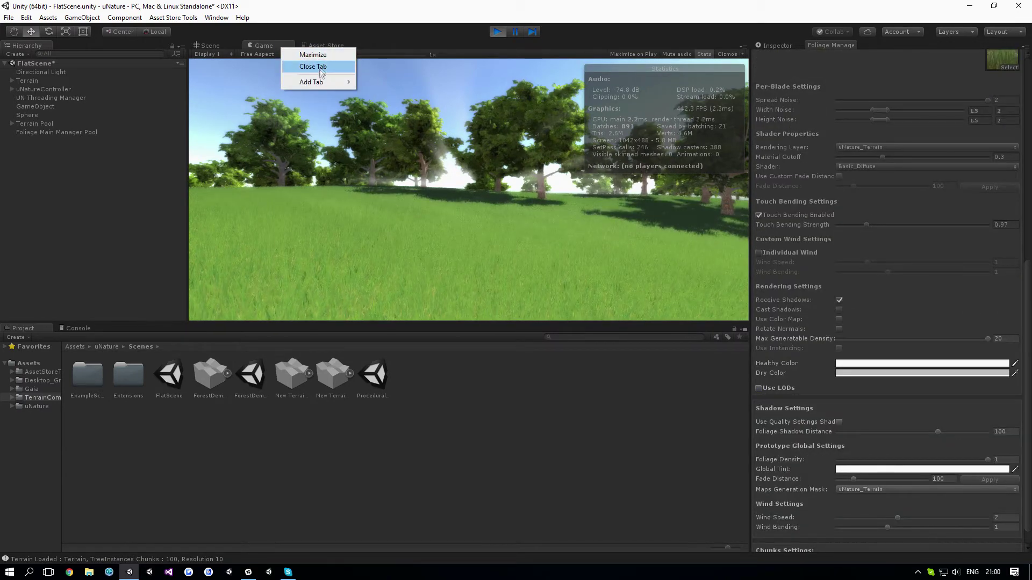
{"action": "left_click", "coordinate": [312, 54]}
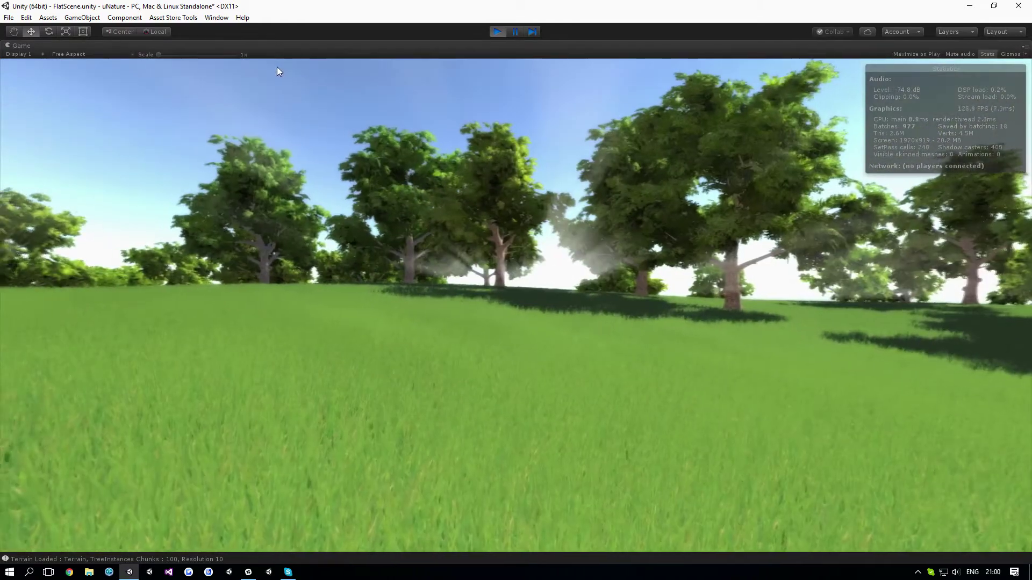
{"action": "right_click", "coordinate": [280, 47]}
{"action": "left_click", "coordinate": [310, 52]}
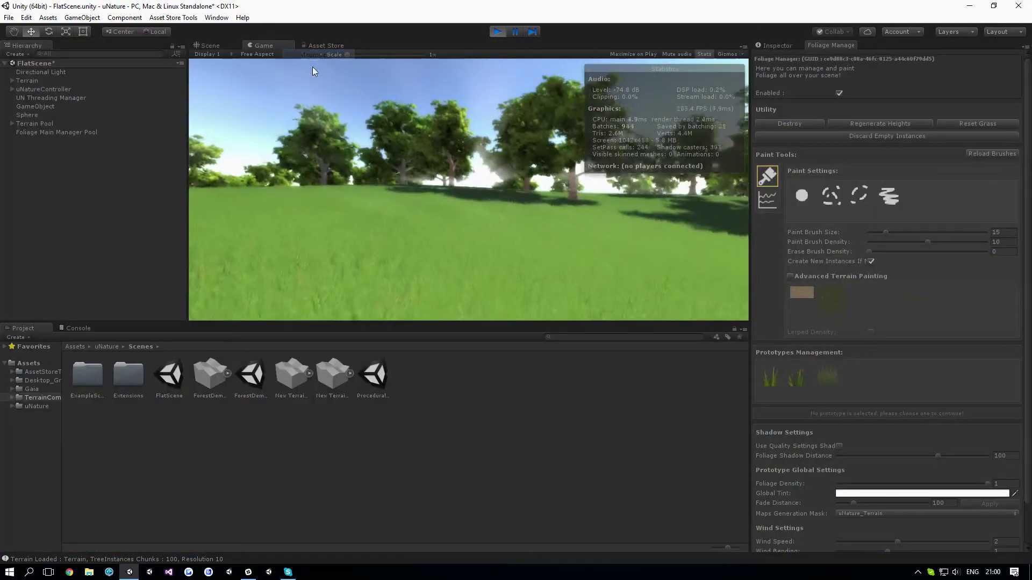
{"action": "left_click", "coordinate": [207, 54]}
Step: Turn Use LODs back on for the Grass_1 prototype
{"action": "left_click", "coordinate": [827, 377]}
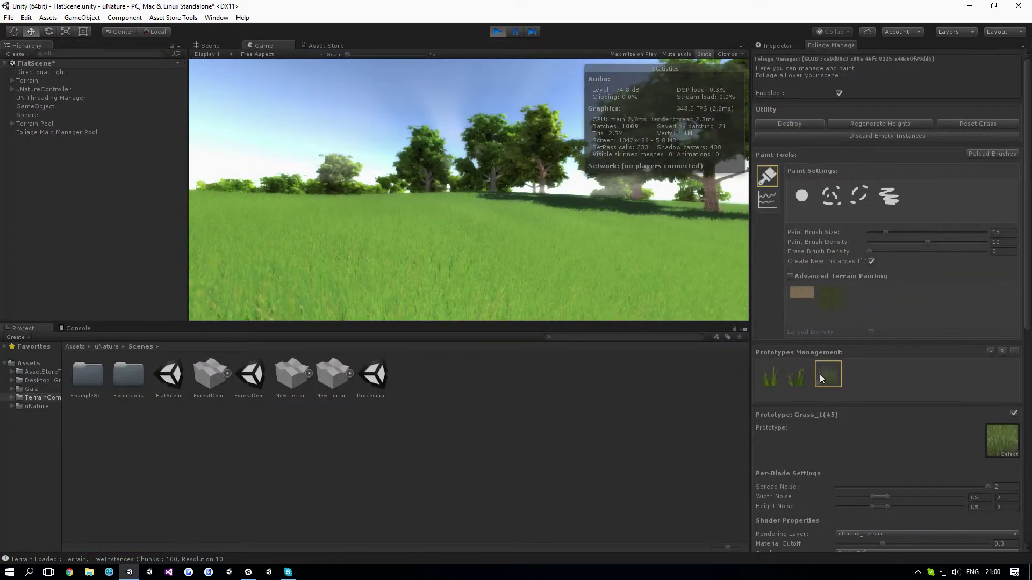
{"action": "scroll", "coordinate": [816, 419], "scroll_direction": "down", "scroll_amount": 8}
{"action": "left_click", "coordinate": [759, 485]}
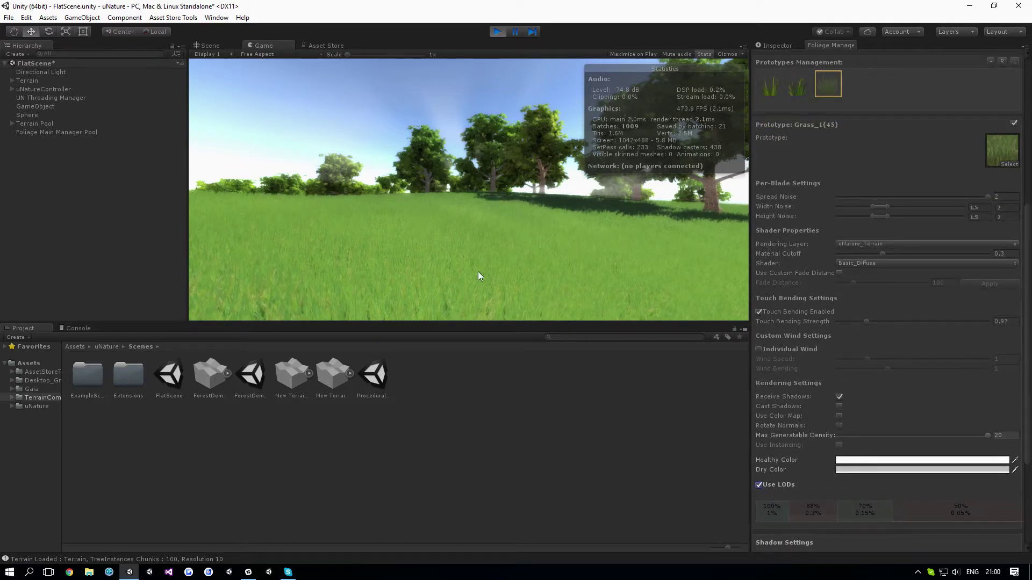
Step: Maximize the Game view and walk forward through the grass and trees onto the hill
{"action": "right_click", "coordinate": [256, 46]}
{"action": "left_click", "coordinate": [284, 49]}
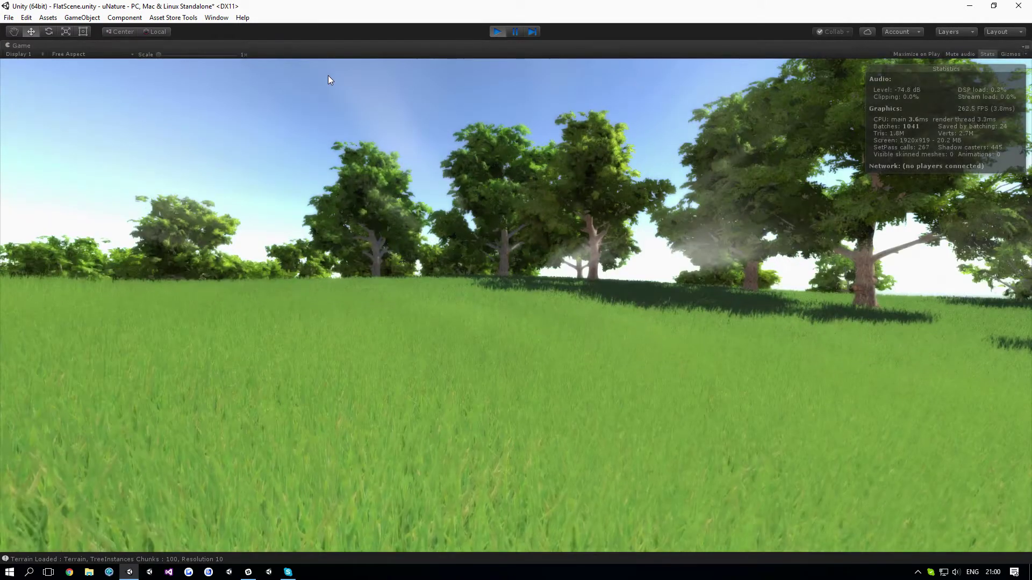
{"action": "key", "text": "w"}
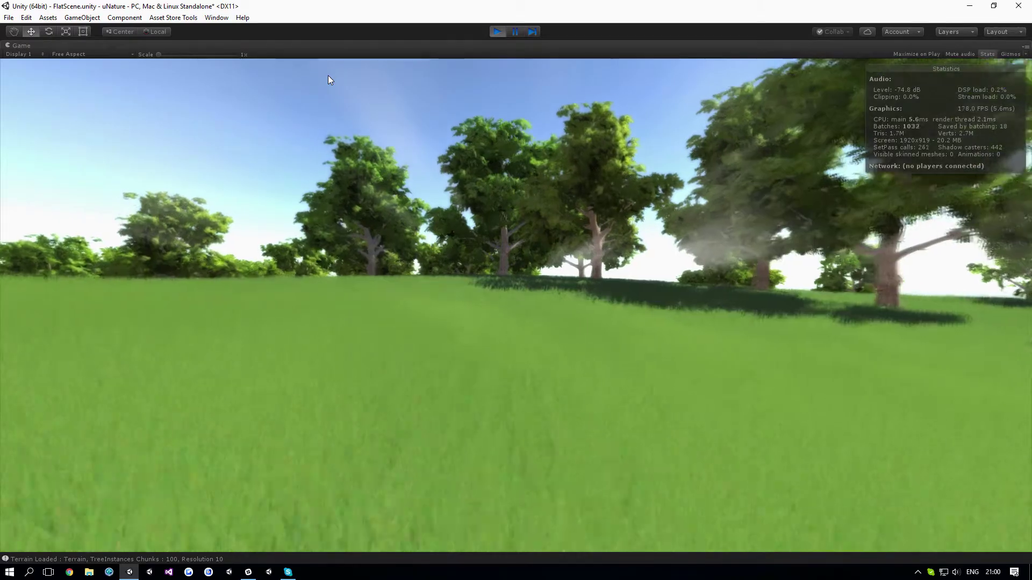
{"action": "key", "text": "w"}
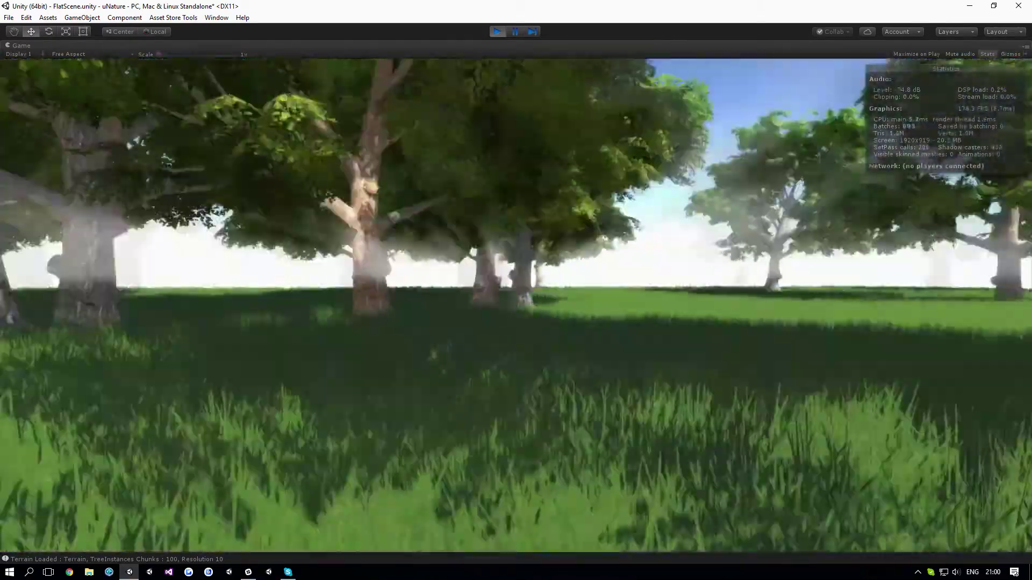
{"action": "key", "text": "w"}
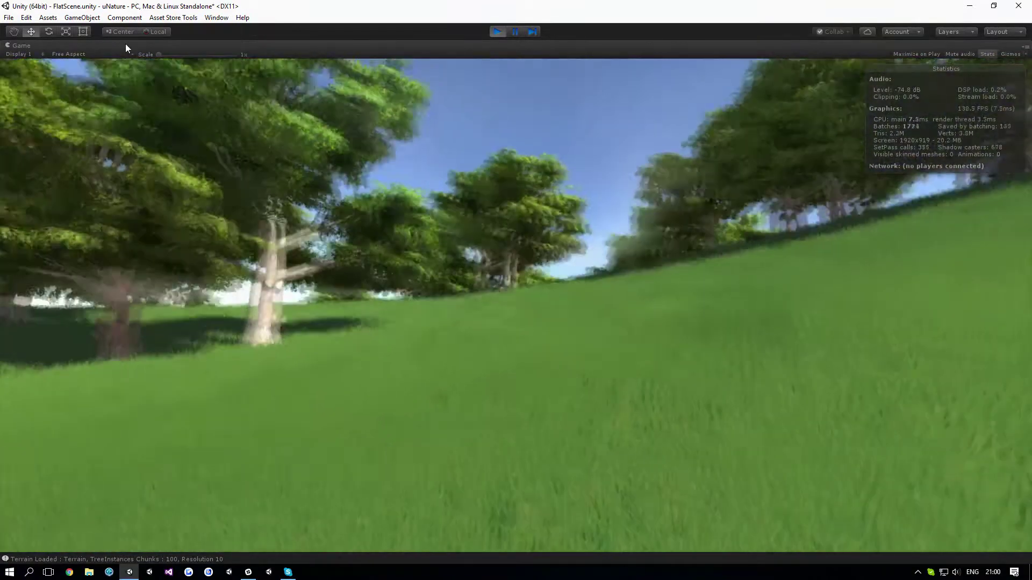
Step: Untick Tree & Detail Objects Draw in the Terrain's settings
{"action": "right_click", "coordinate": [127, 44]}
{"action": "left_click", "coordinate": [143, 52]}
{"action": "left_click", "coordinate": [129, 80]}
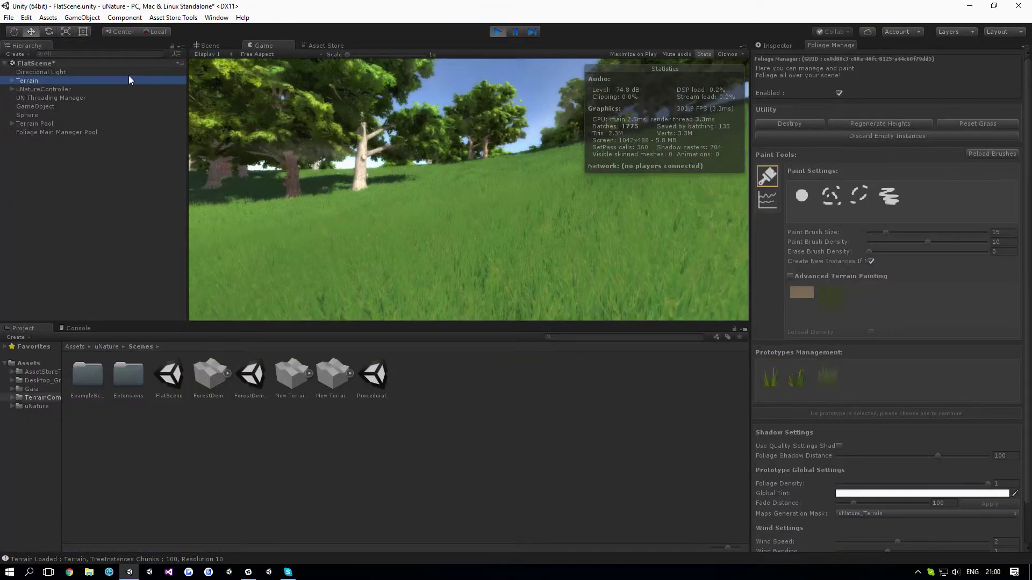
{"action": "left_click", "coordinate": [778, 45]}
{"action": "left_click", "coordinate": [940, 128]}
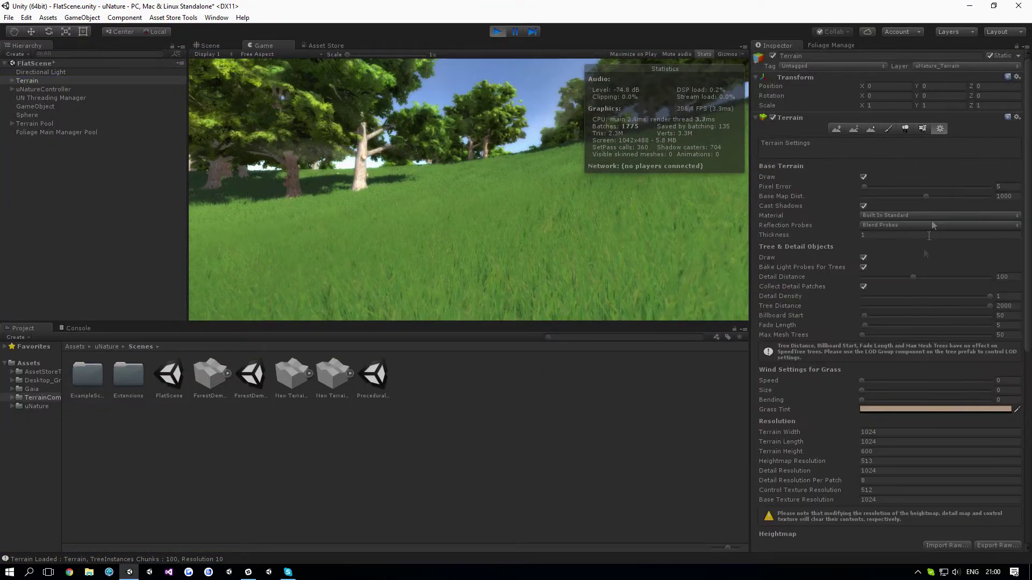
{"action": "left_click", "coordinate": [863, 258]}
{"action": "left_click", "coordinate": [54, 223]}
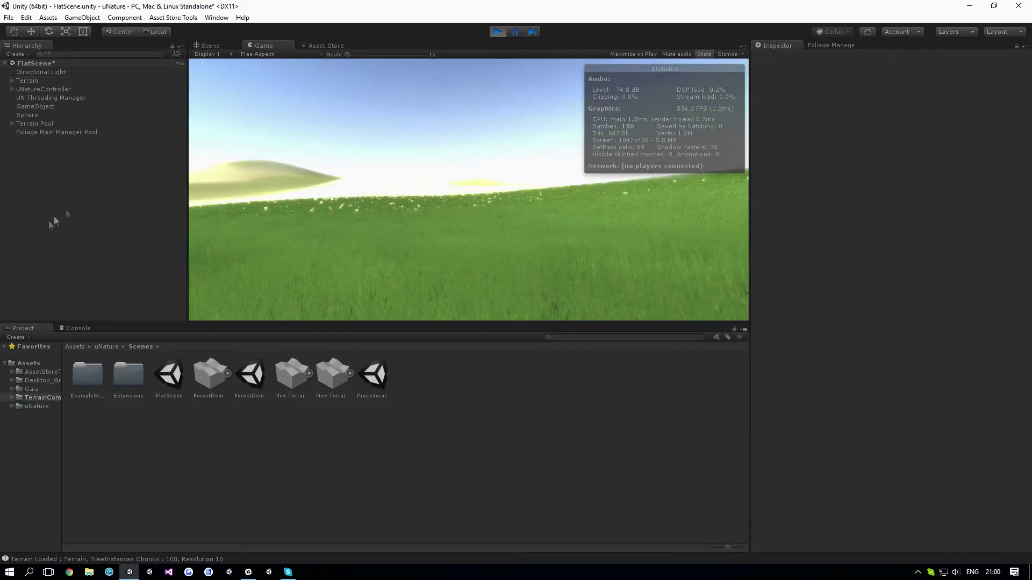
Step: Maximize the Game view to see the treeless meadow, then restore the layout and reselect Terrain
{"action": "right_click", "coordinate": [263, 47]}
{"action": "left_click", "coordinate": [282, 52]}
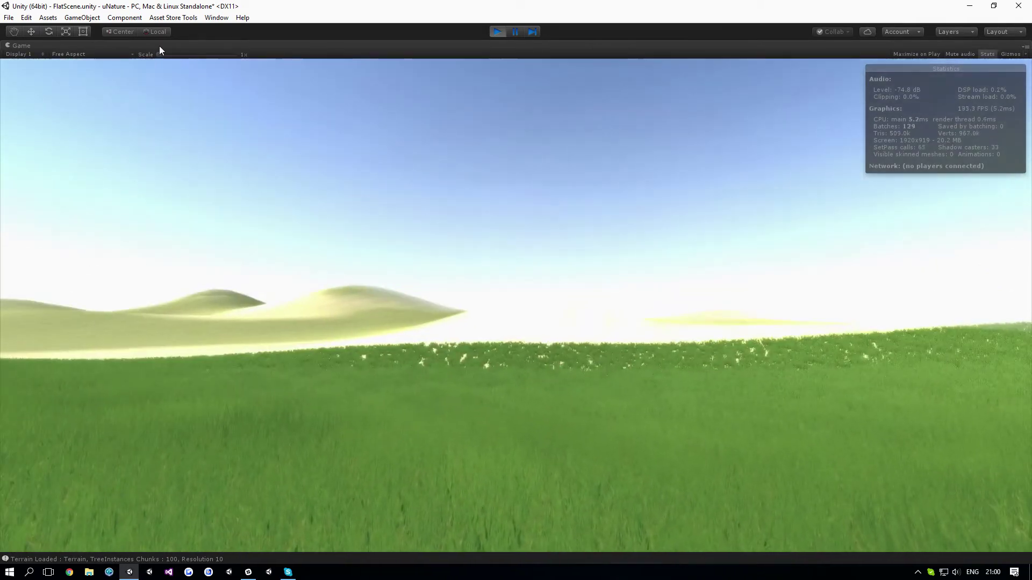
{"action": "right_click", "coordinate": [159, 46]}
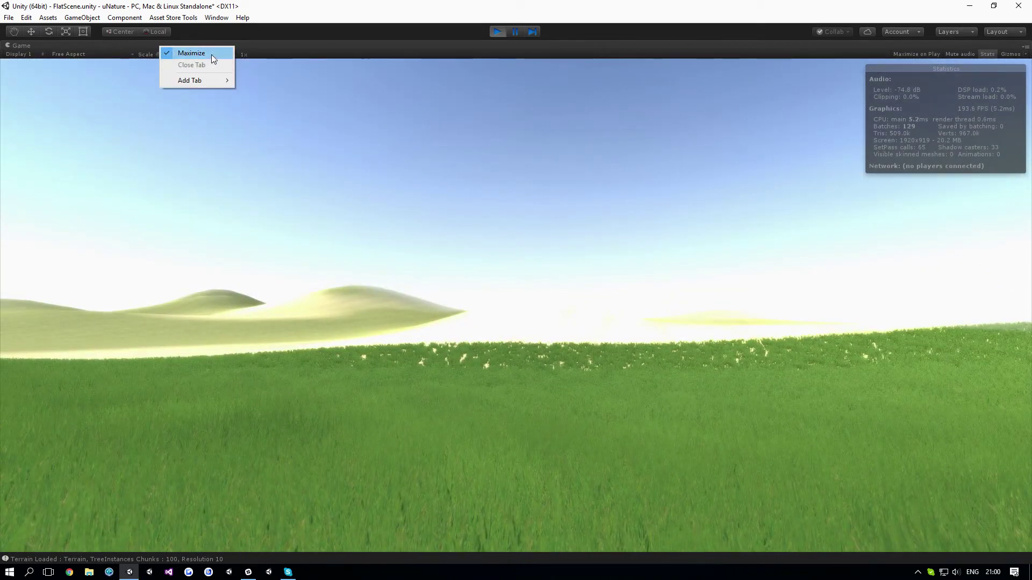
{"action": "left_click", "coordinate": [211, 54]}
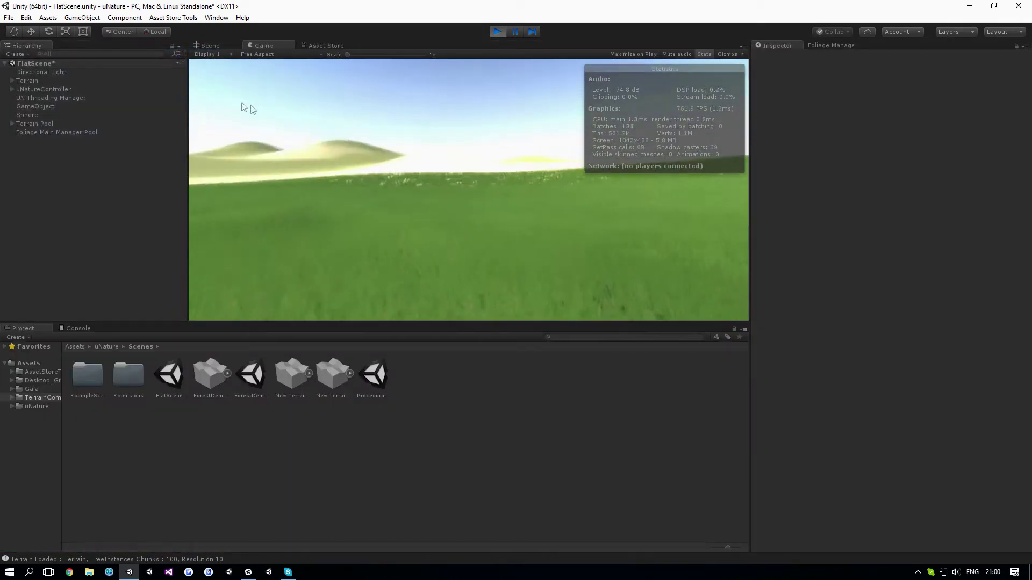
{"action": "left_click", "coordinate": [80, 80]}
Step: In the Foliage Manager, untick Use LODs for the Grass_1 prototype
{"action": "left_click", "coordinate": [831, 47]}
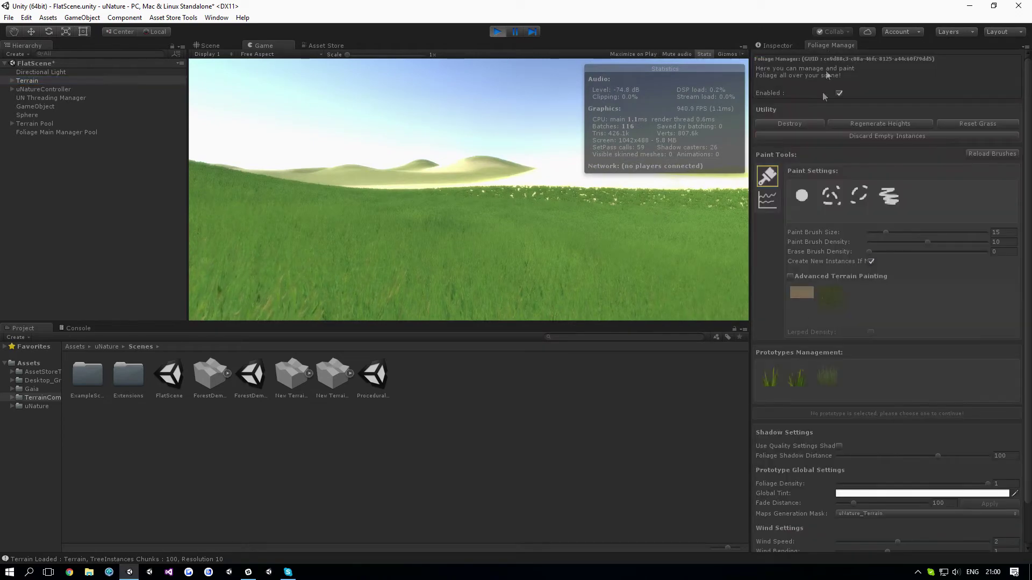
{"action": "left_click", "coordinate": [828, 377]}
{"action": "scroll", "coordinate": [831, 421], "scroll_direction": "down", "scroll_amount": 5}
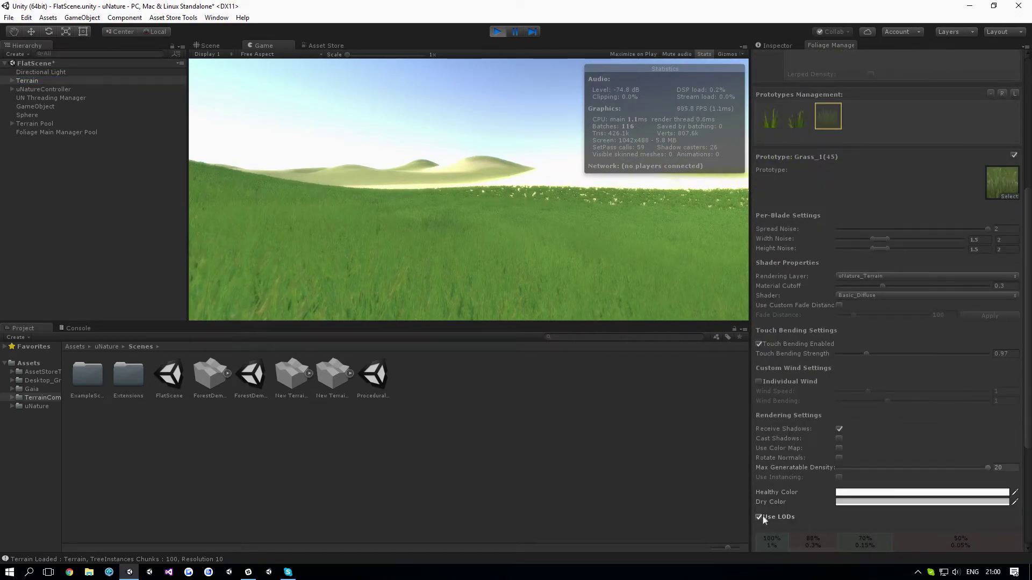
{"action": "left_click", "coordinate": [762, 517]}
Step: Maximize the Game view and move forward over the grass field
{"action": "right_click", "coordinate": [278, 47]}
{"action": "left_click", "coordinate": [294, 56]}
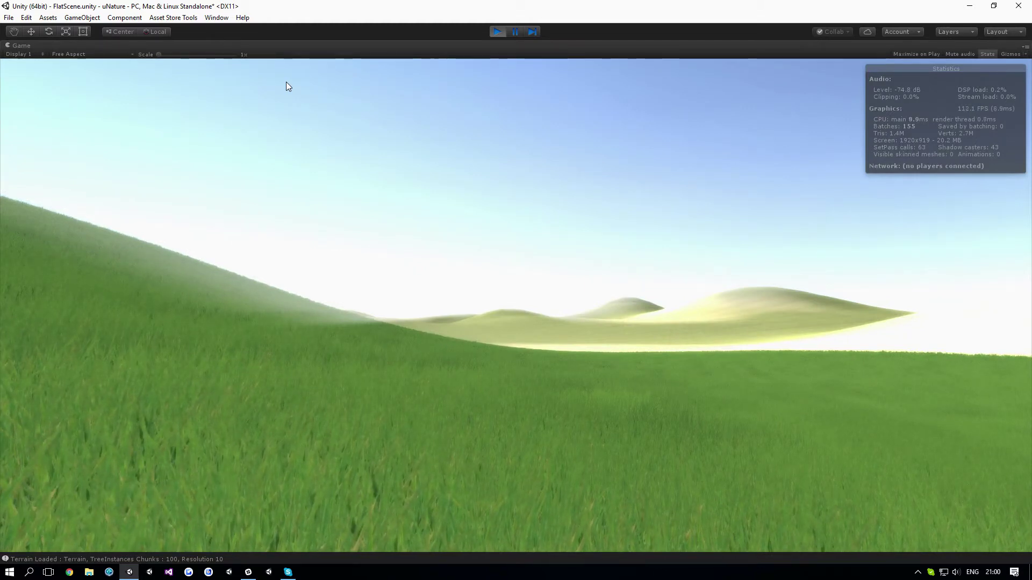
{"action": "key", "text": "w"}
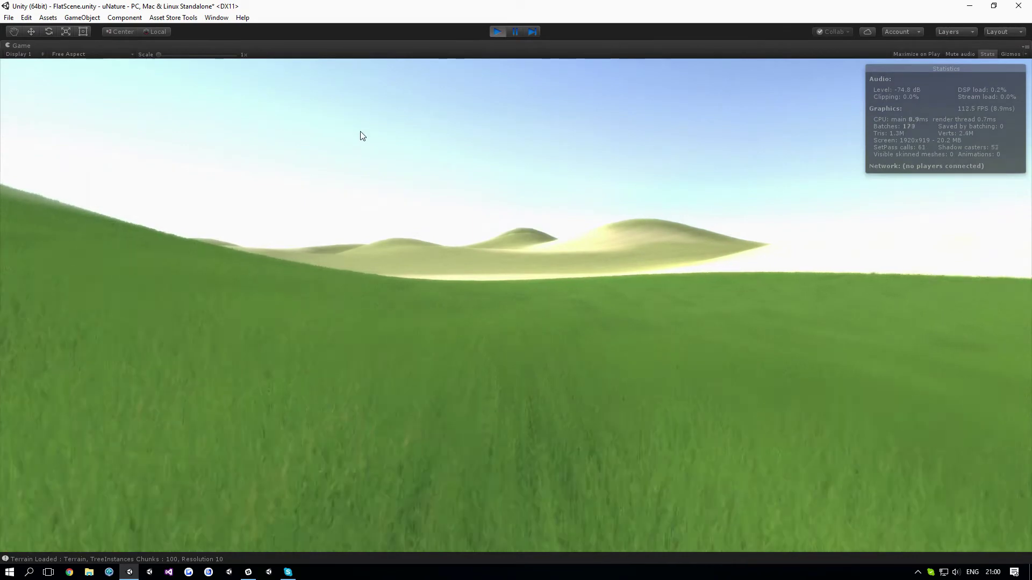